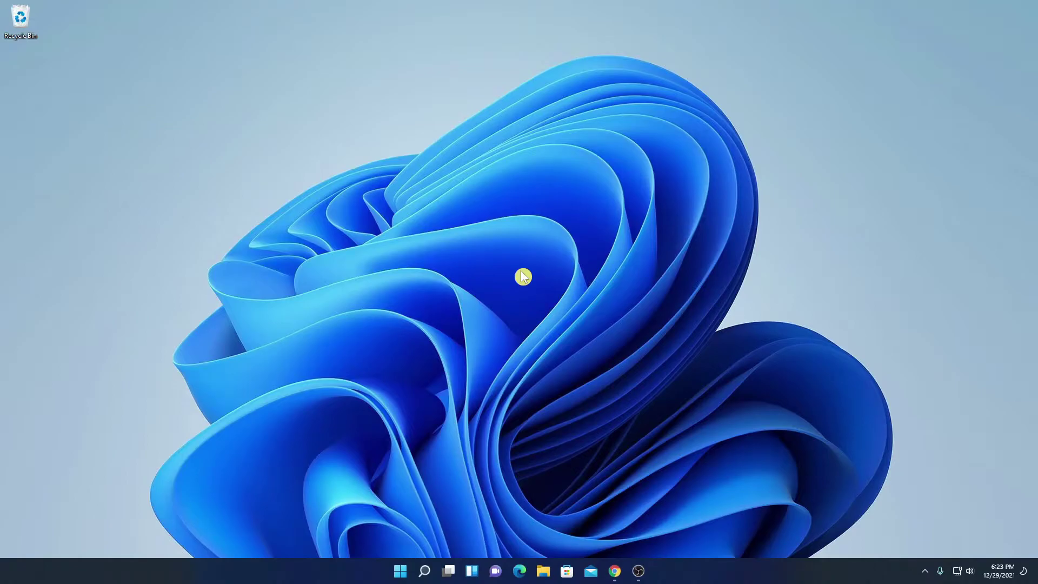
Read the 2133 MHz memory speed on Task Manager's Memory page, then show the desktop.
right_click(405, 572)
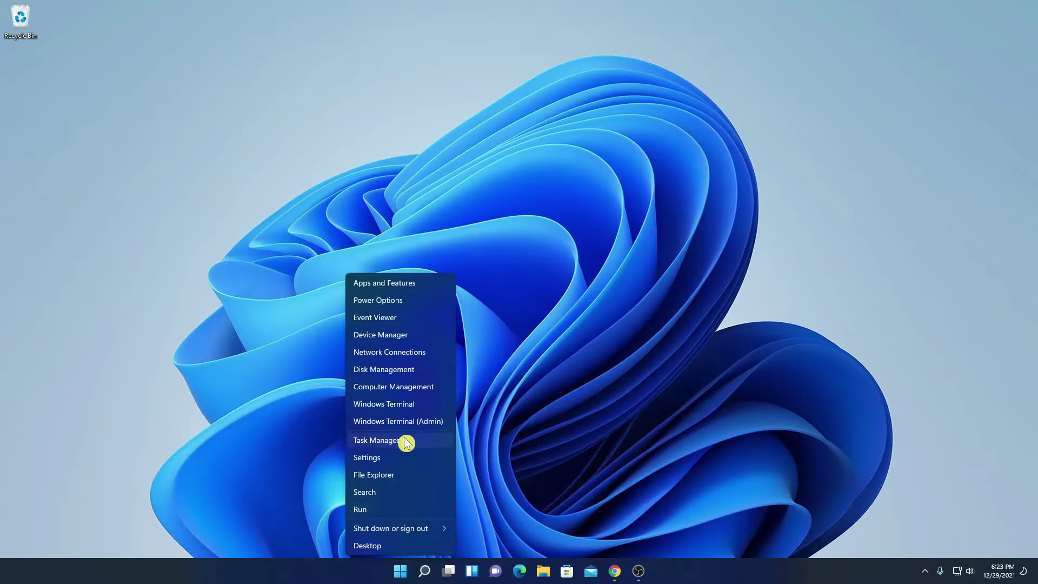
left_click(396, 440)
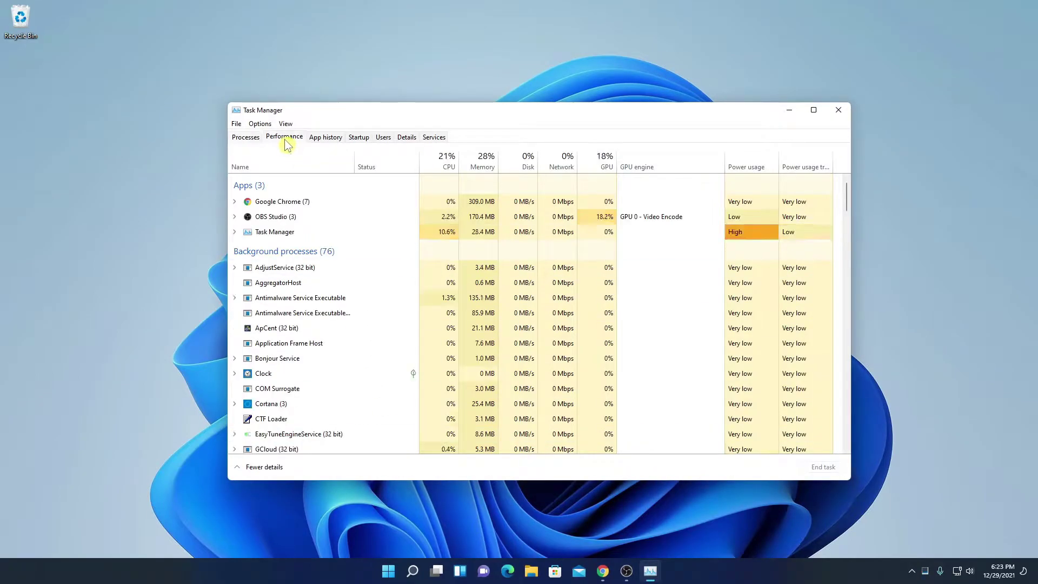
left_click(285, 139)
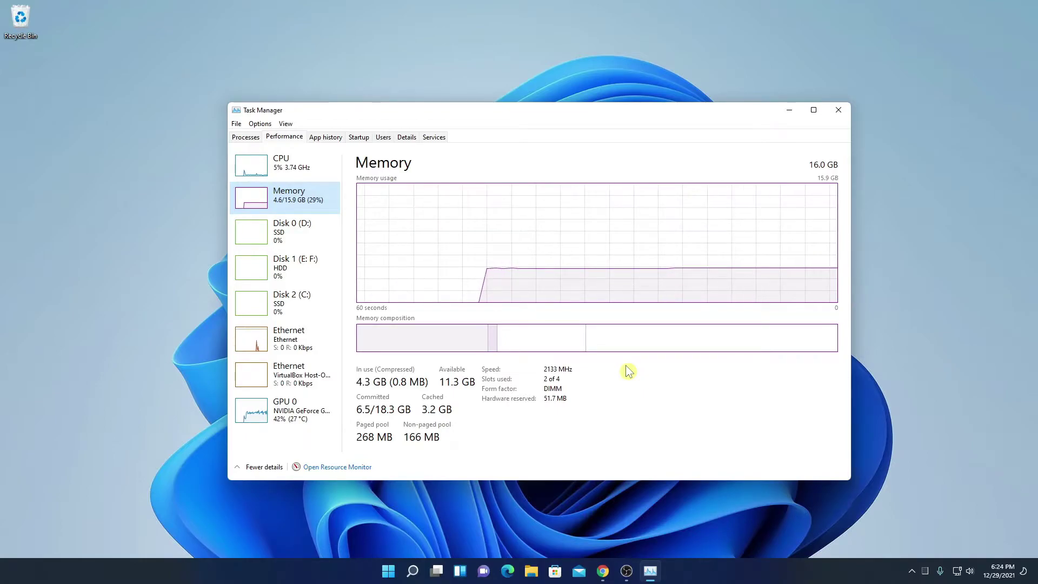
key("super+d")
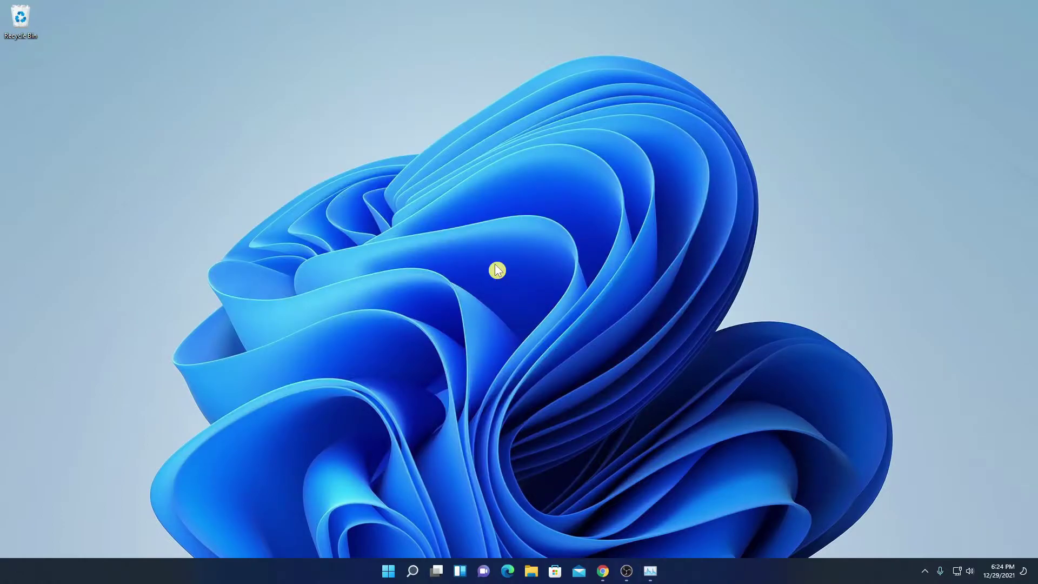
Read Gigabyte as System Manufacturer and B450 AORUS PRO WIFI as System Model in System Information.
left_click(413, 574)
type("system Information")
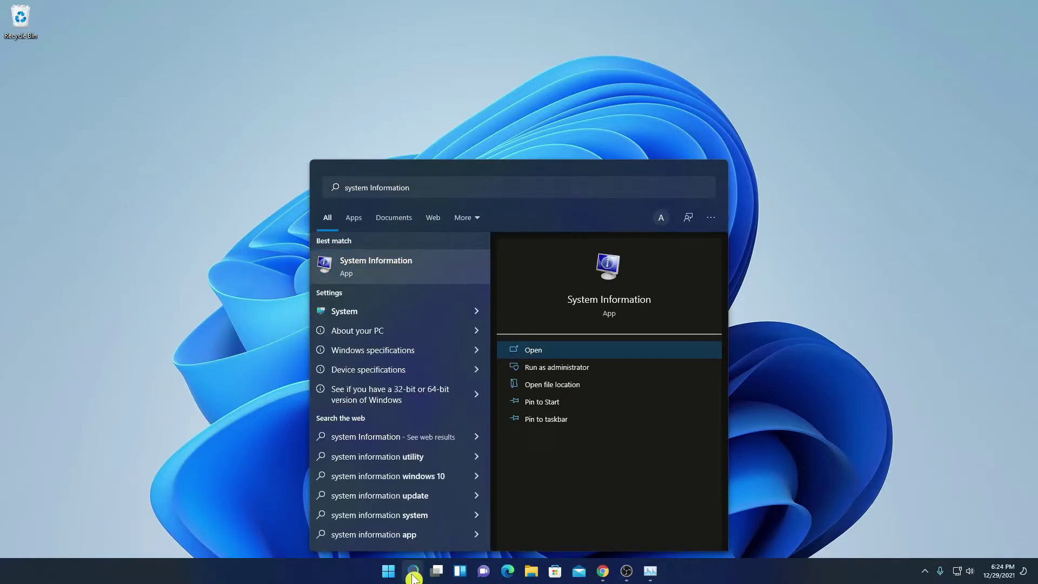
left_click(431, 268)
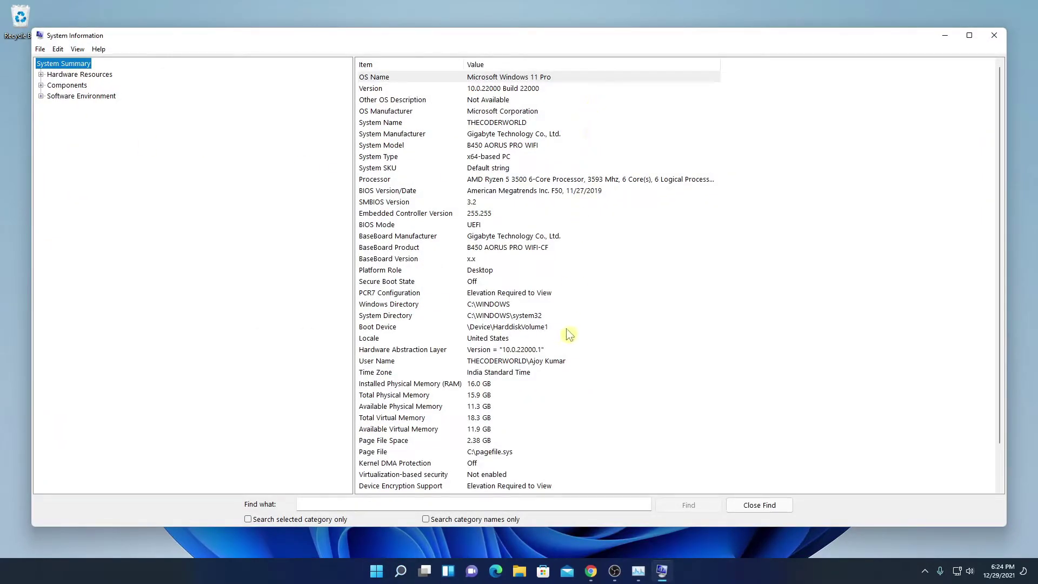
left_click(386, 136)
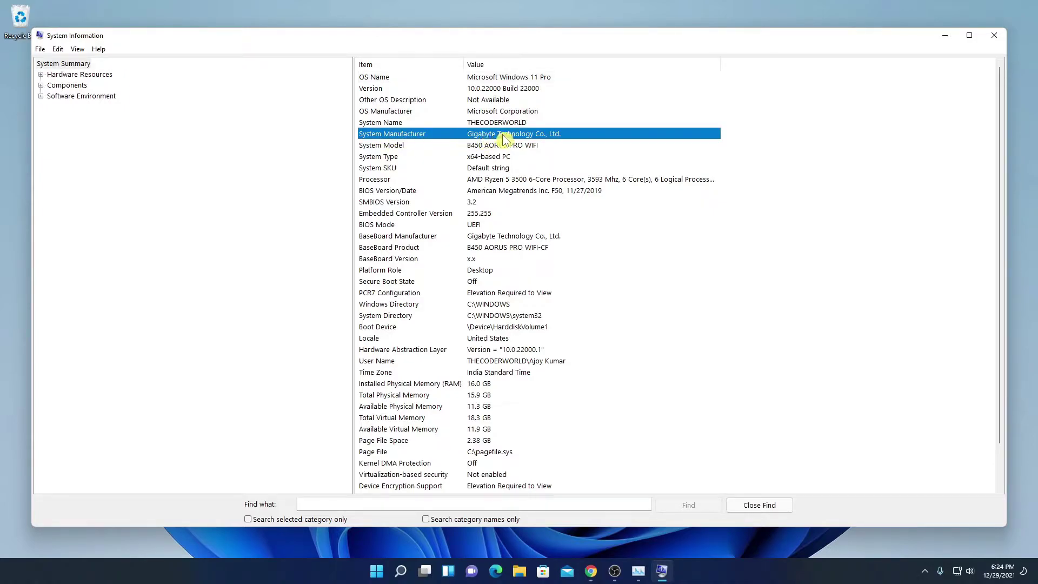
left_click(412, 147)
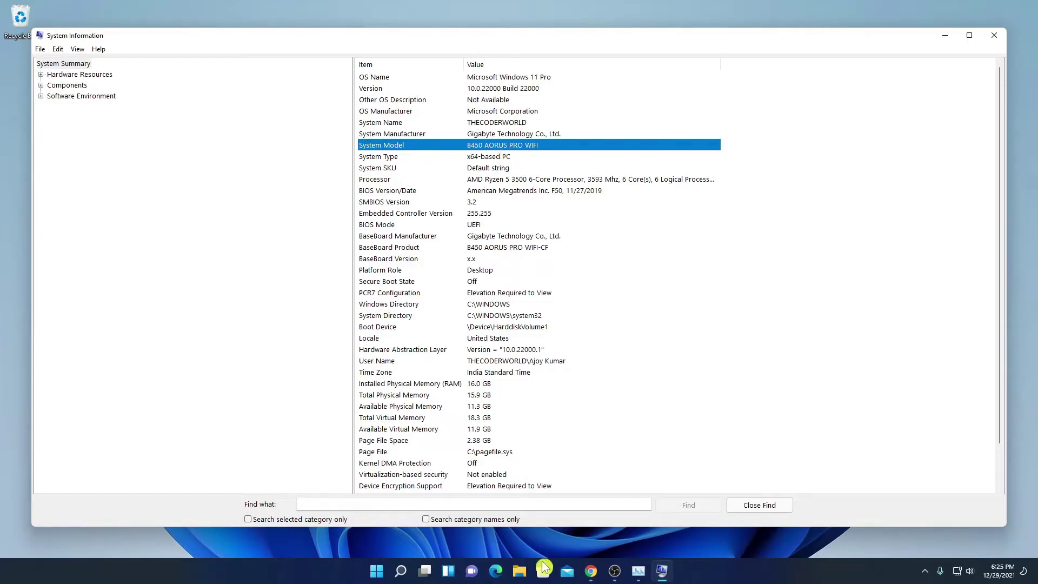
left_click(592, 575)
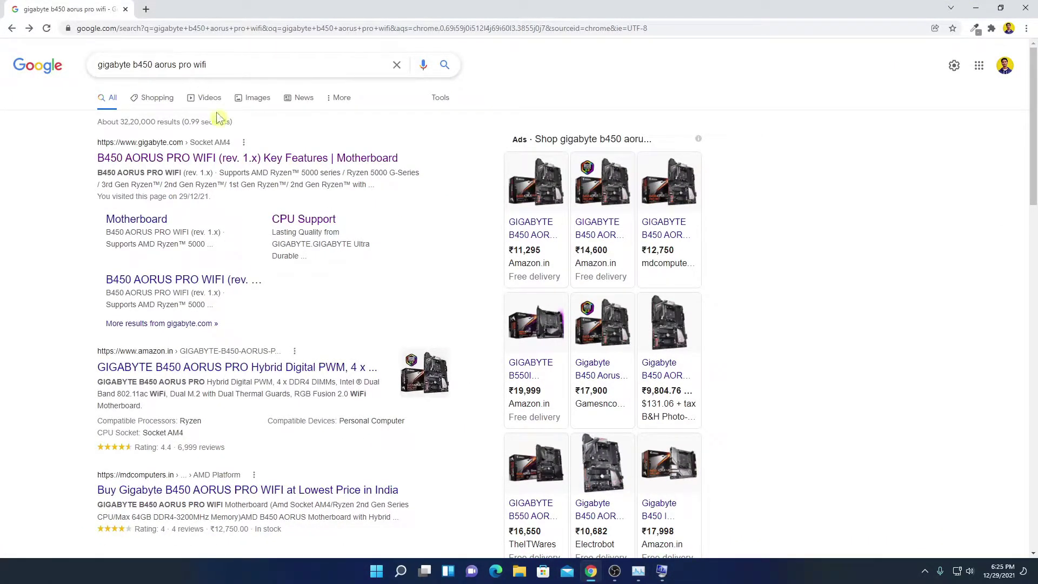
Open the gigabyte.com B450 AORUS PRO WIFI (rev. 1.x) product page from the search results.
left_click(256, 165)
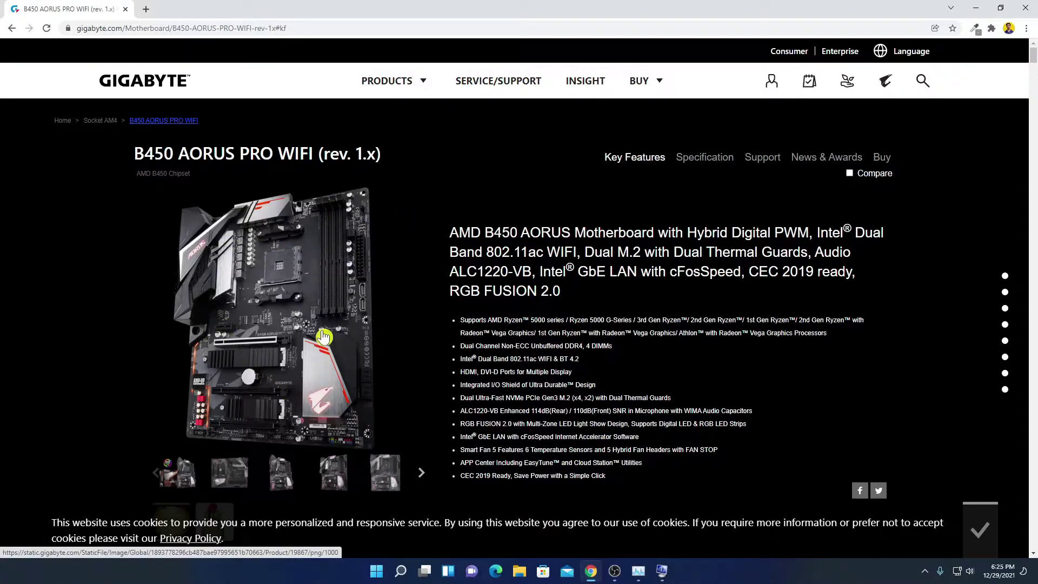
On the Support page, filter drivers to Windows 11 64bit and expand Utility(+13) to reach Easy Tune.
left_click(768, 164)
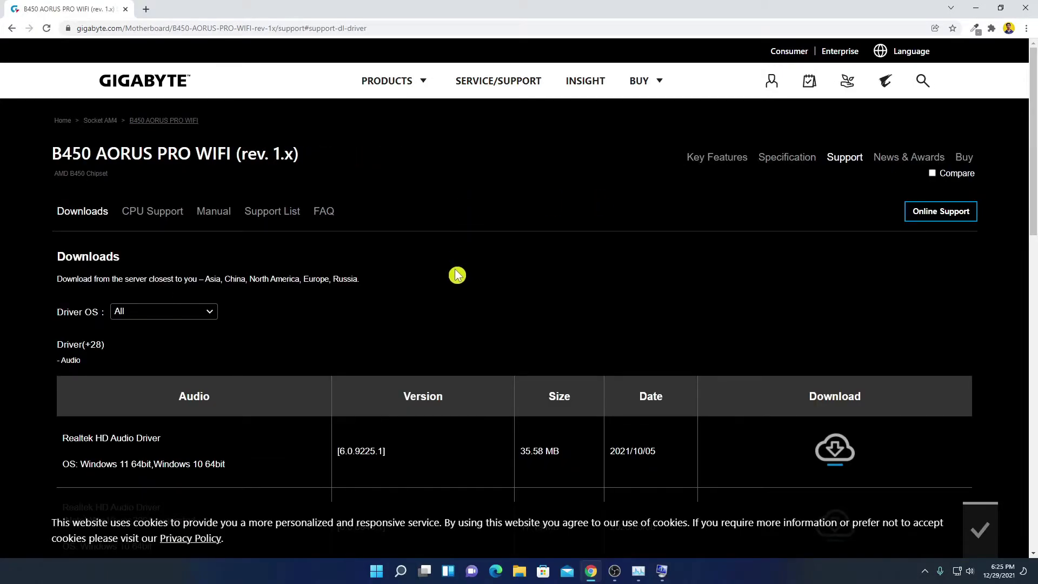
scroll(538, 230, "down", 5)
scroll(519, 260, "up", 5)
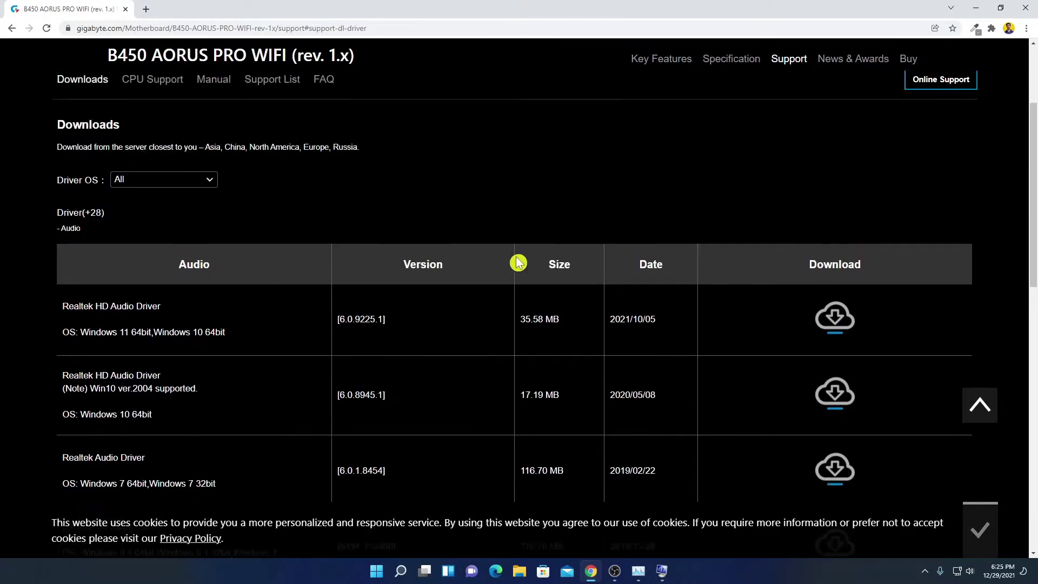
scroll(518, 263, "up", 1)
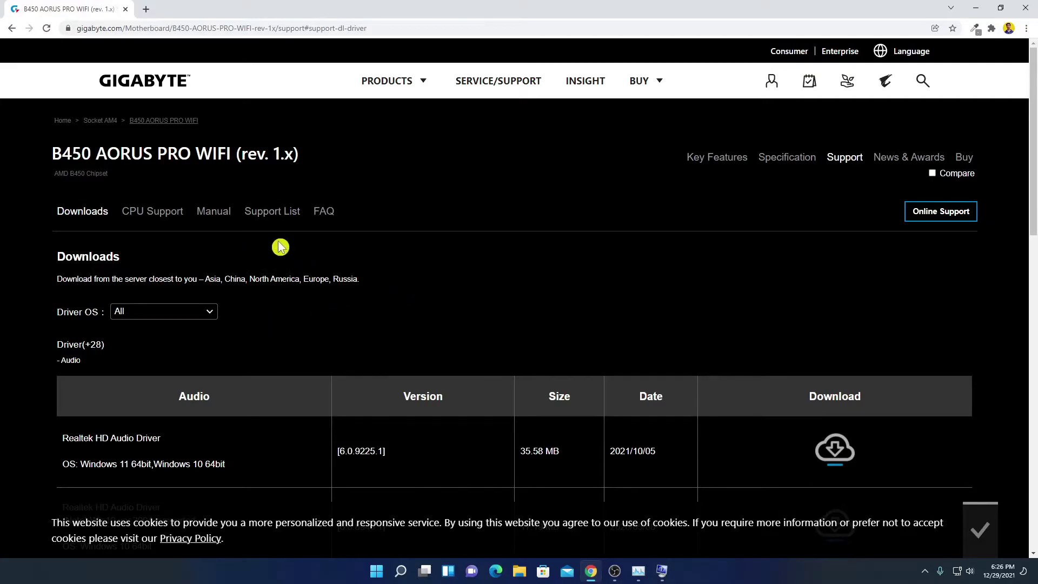
left_click(208, 316)
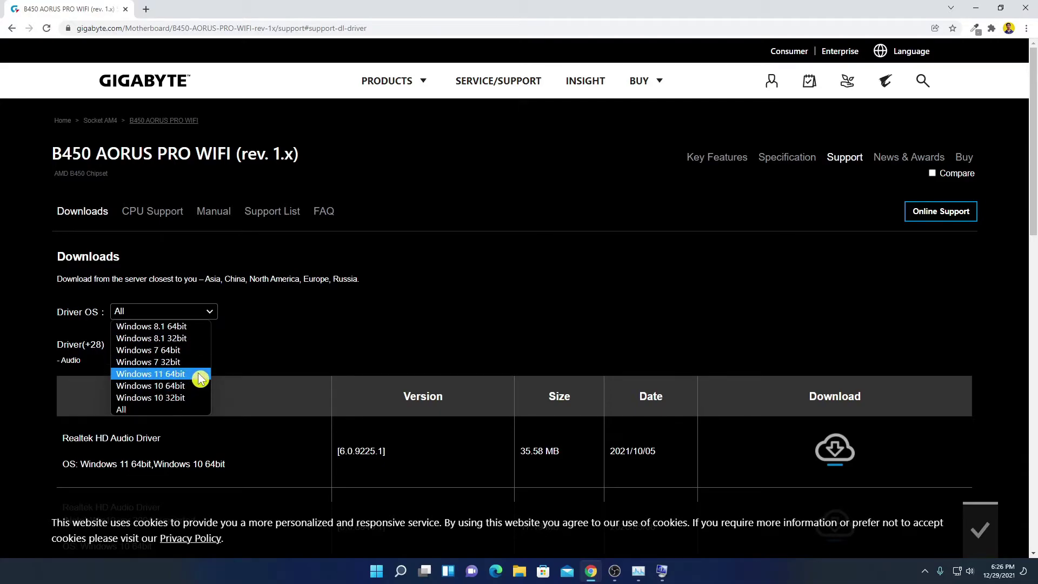
left_click(200, 373)
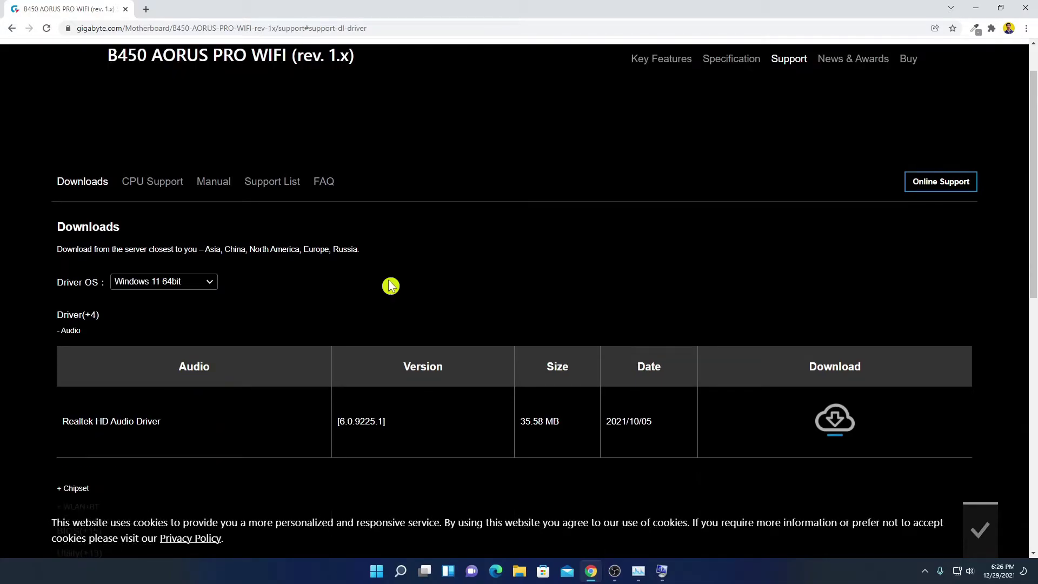
scroll(390, 286, "down", 5)
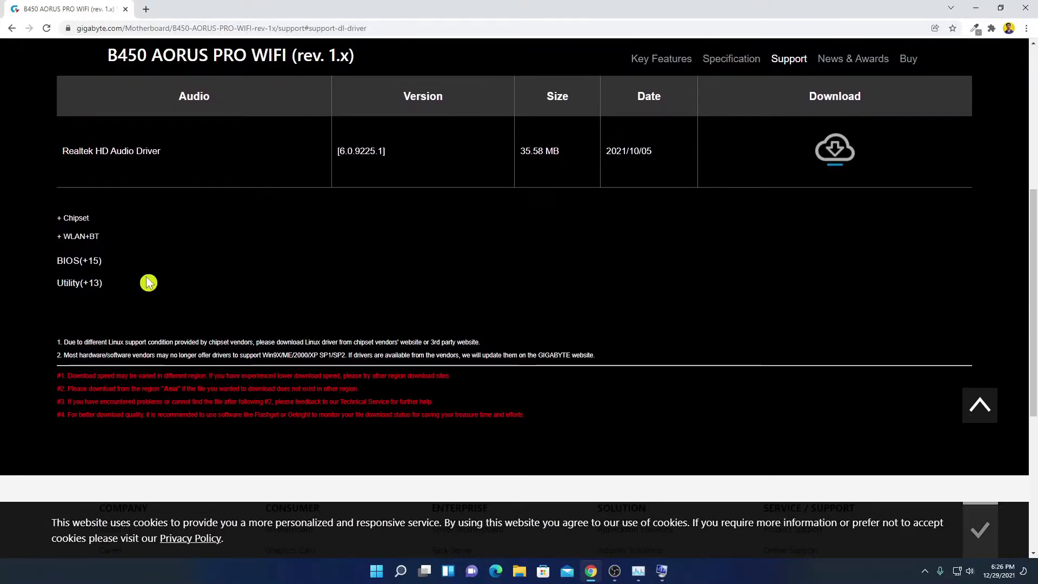
left_click(80, 292)
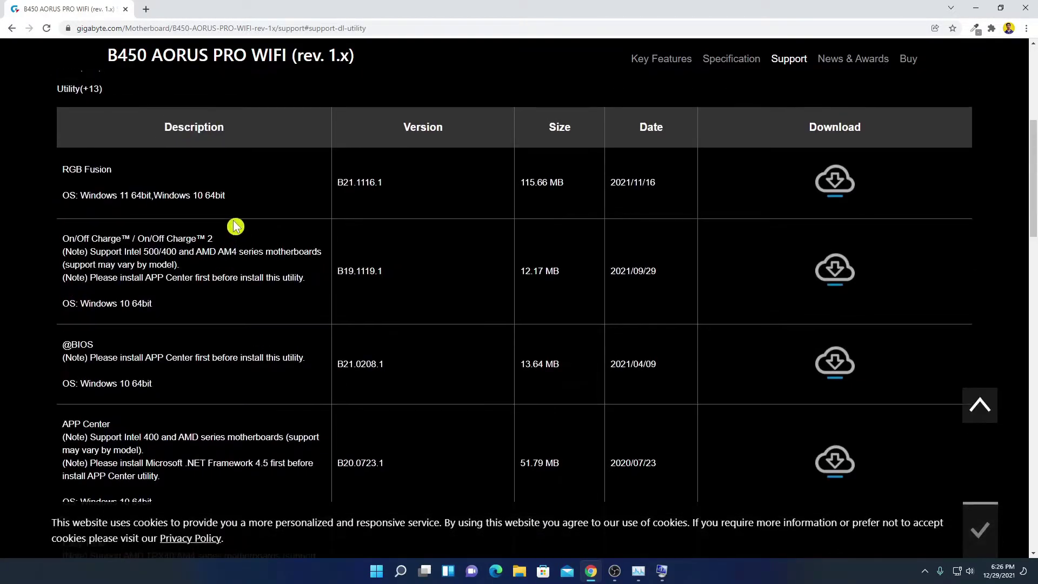
scroll(233, 319, "down", 4)
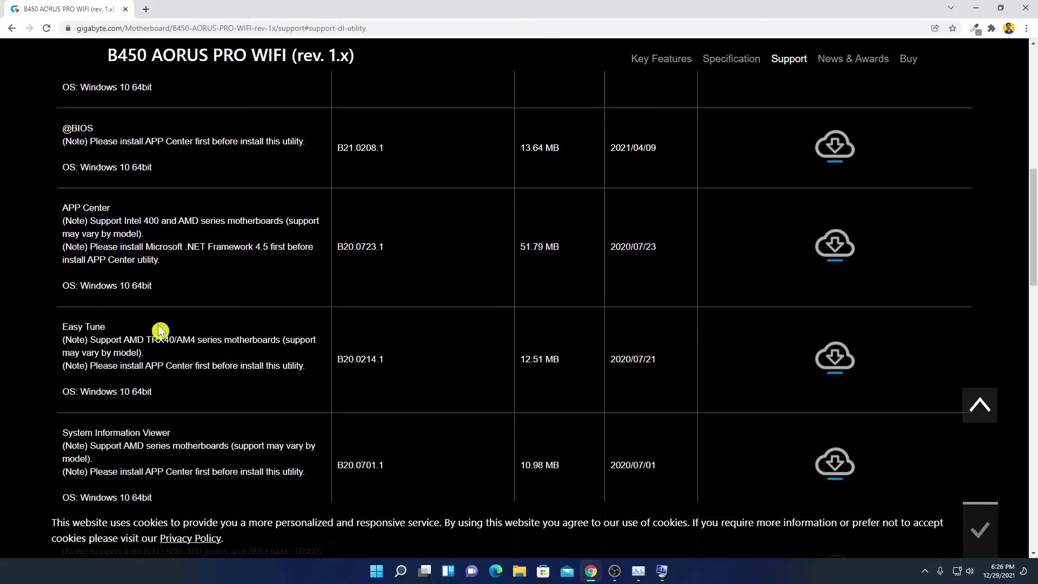
Download Easy Tune B20.0214.1 and show the zip in its Downloads folder.
left_click(835, 363)
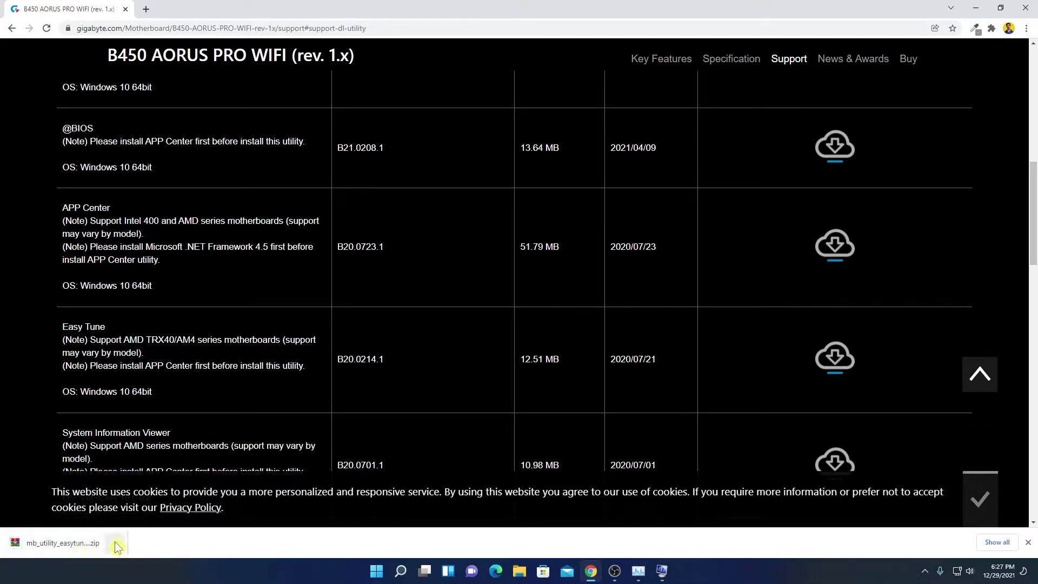
left_click(115, 547)
left_click(157, 501)
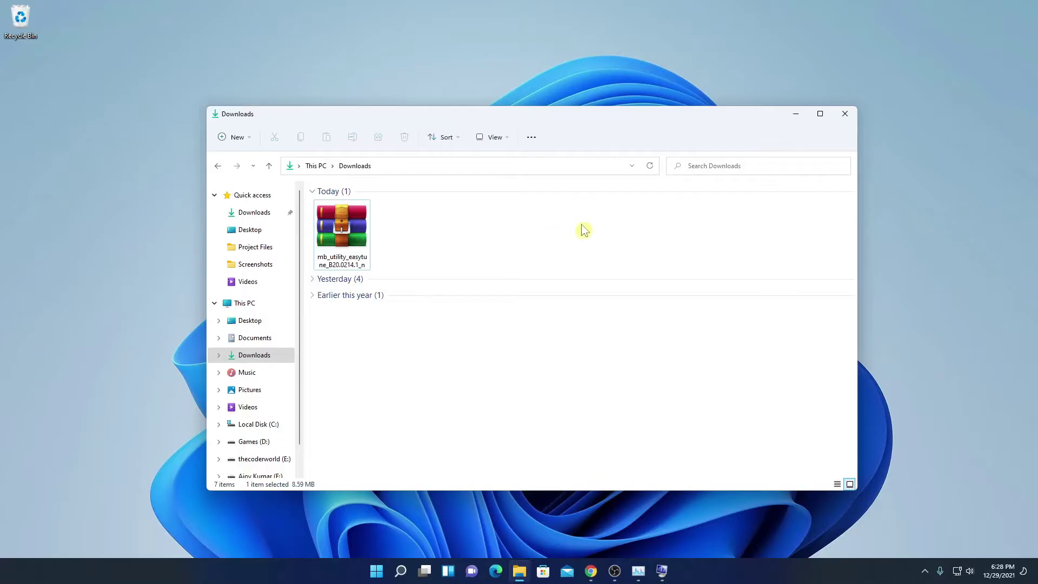
Extract the EasyTune zip and run setup from the extracted folder.
right_click(357, 238)
left_click(454, 324)
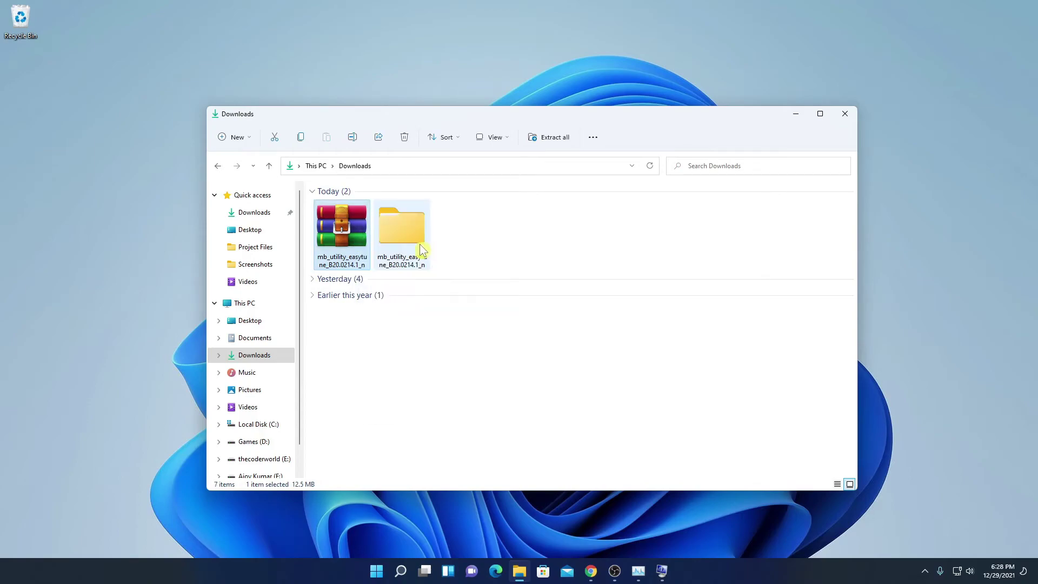
double_click(418, 250)
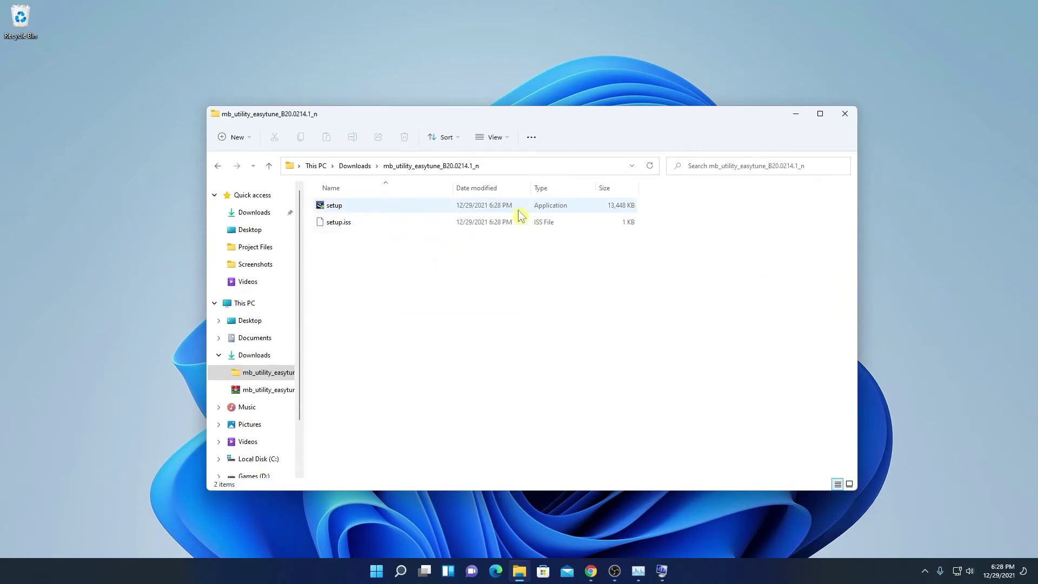
double_click(581, 210)
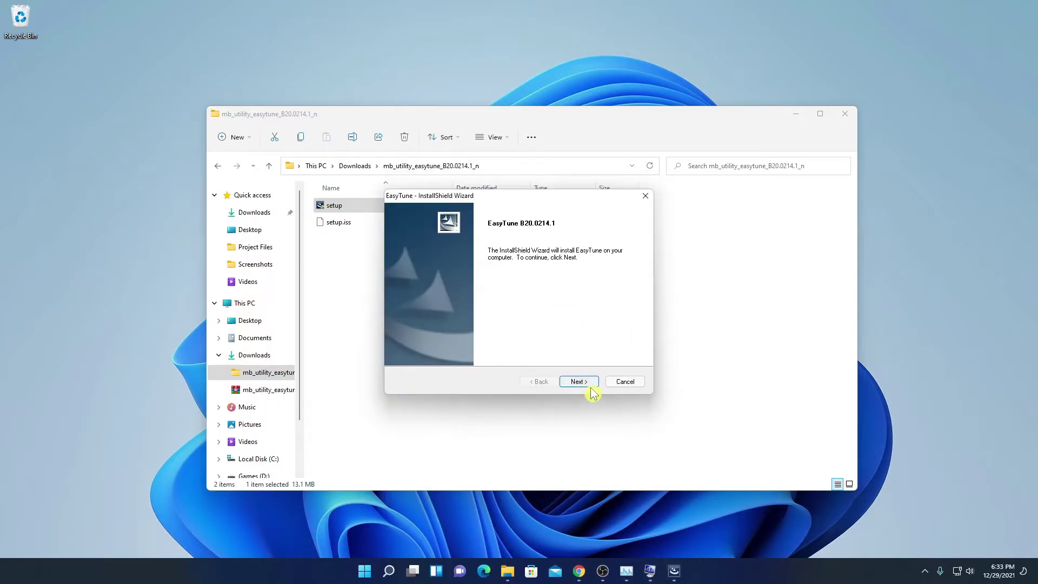
Install EasyTune B20.0214.1 and finish with an immediate restart.
left_click(587, 383)
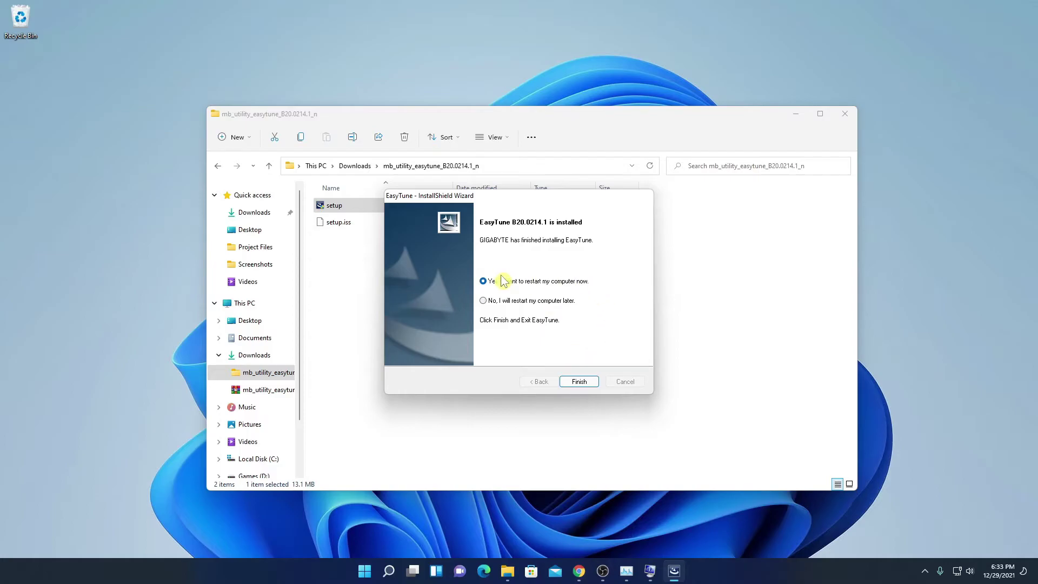
left_click(594, 385)
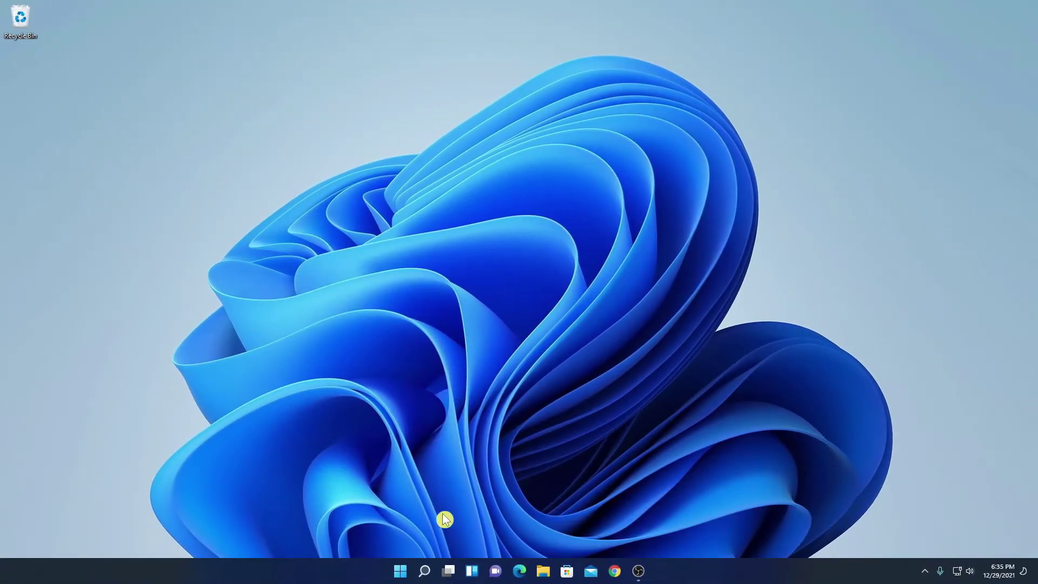
Search for 'easytune' and launch the EasyTune app.
left_click(425, 573)
type("ea")
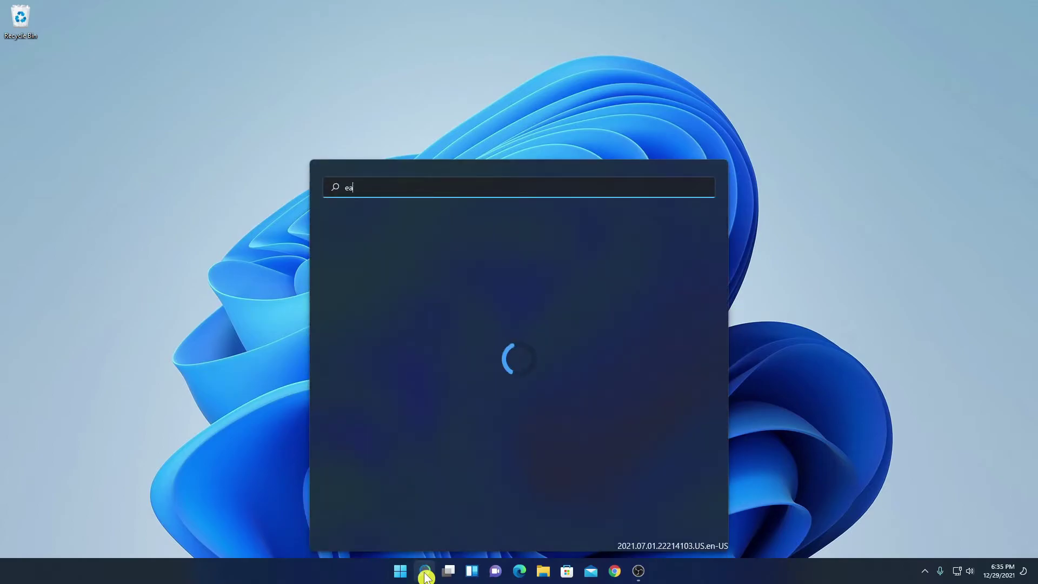
type("sytune")
key("Tab")
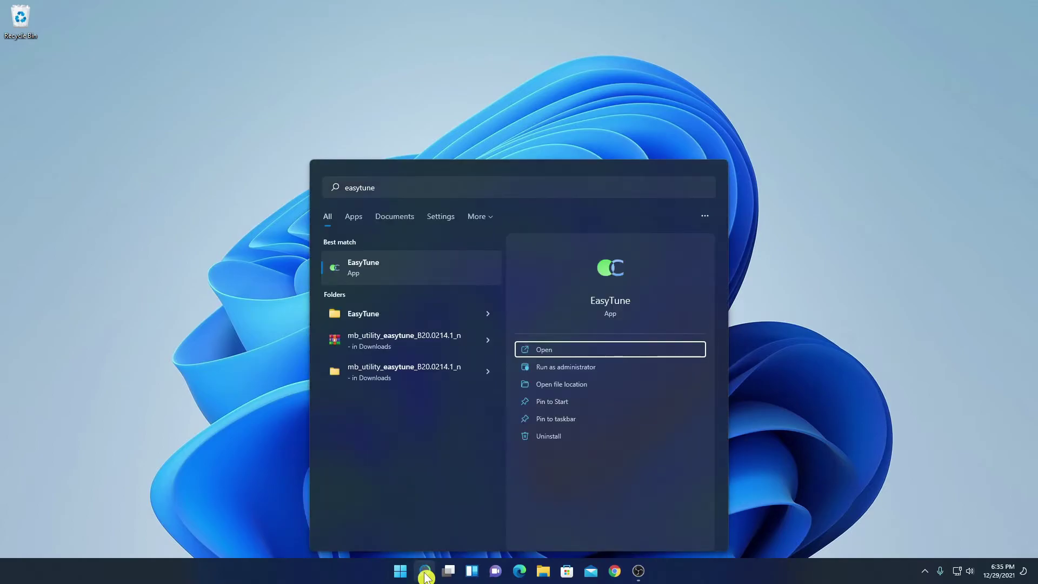
left_click(547, 353)
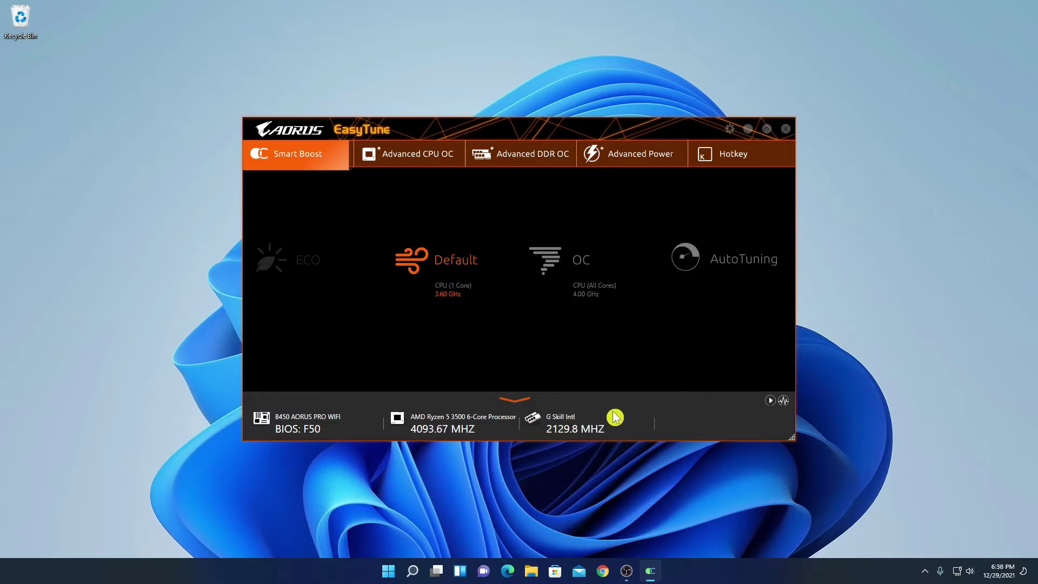
On the Advanced DDR OC tab, set Memory Frequency to 32 and apply it.
left_click(530, 164)
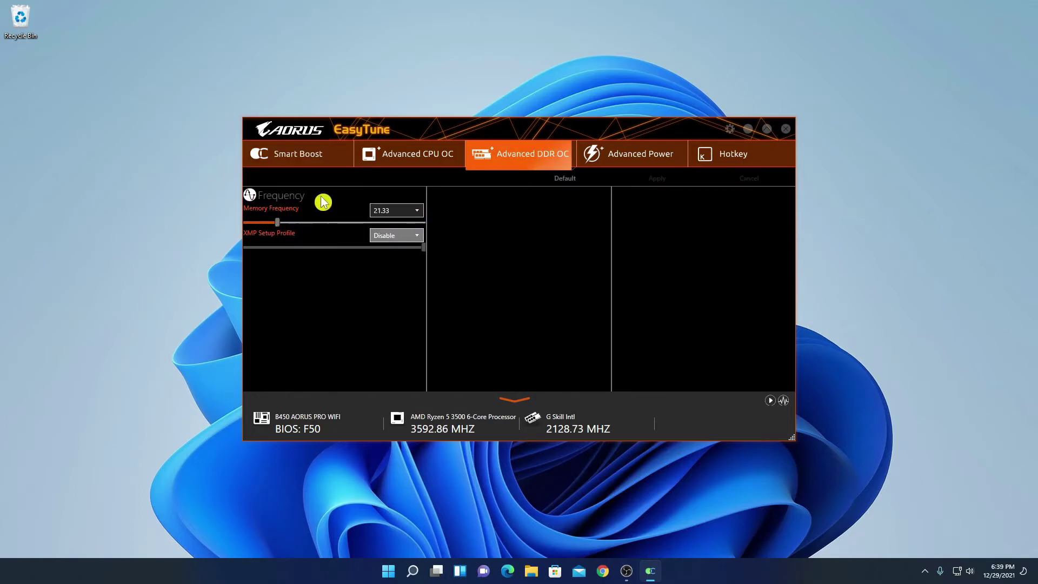
left_click(417, 212)
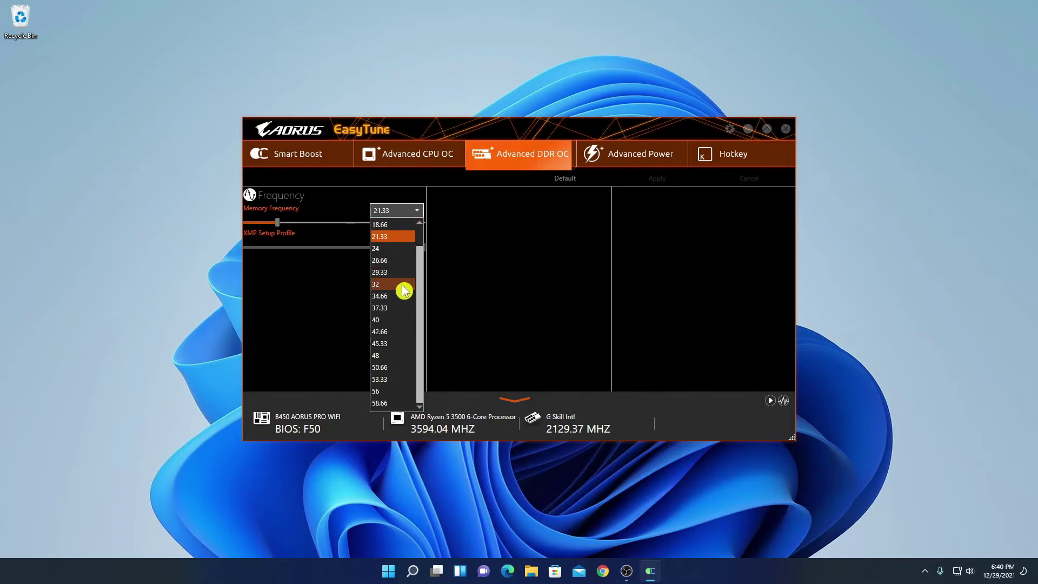
left_click(403, 291)
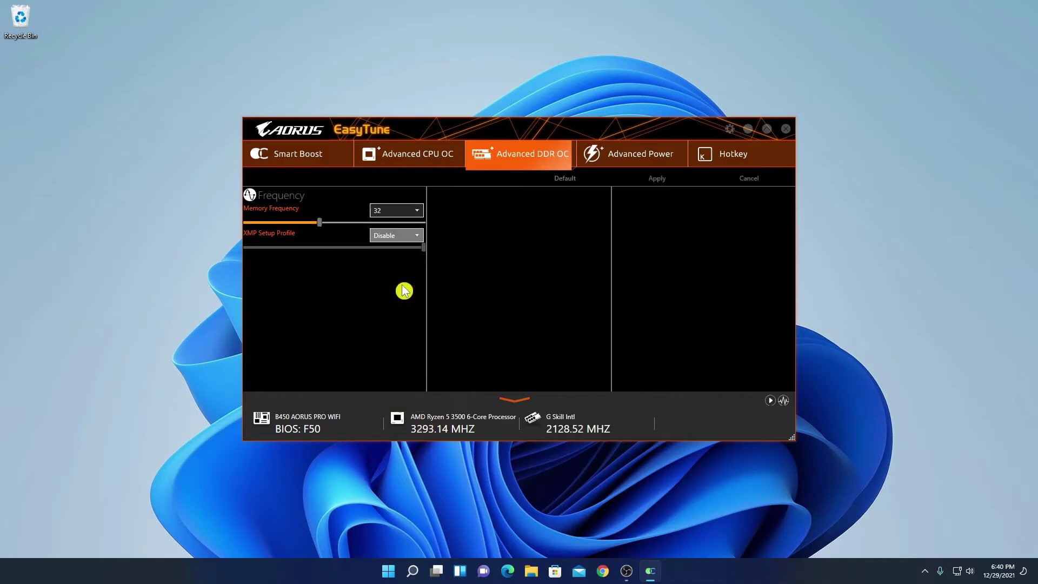
left_click(667, 181)
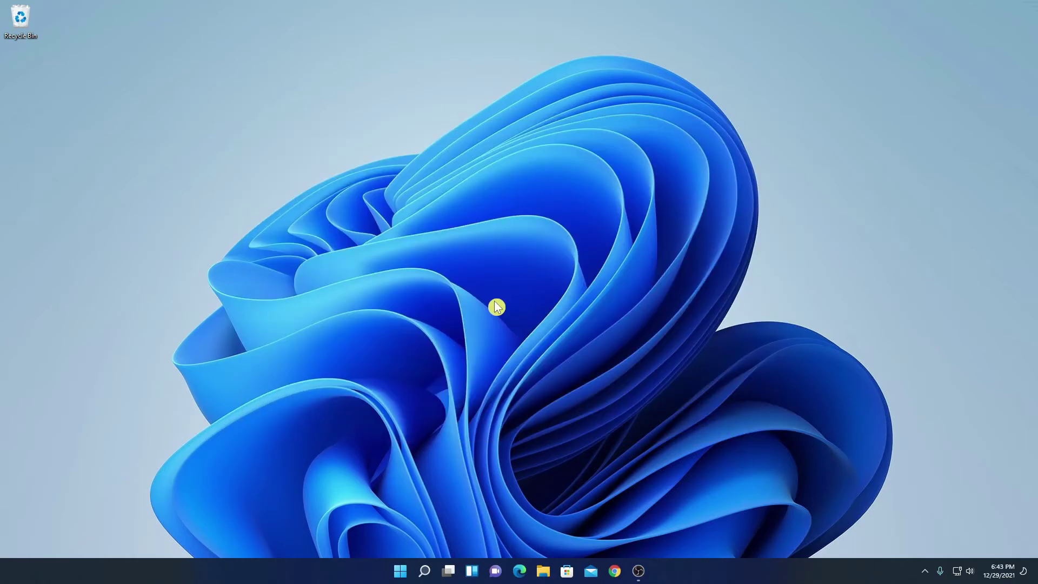
Confirm the 3200 MHz memory speed on Task Manager's Performance Memory page.
right_click(402, 571)
left_click(394, 444)
left_click(295, 142)
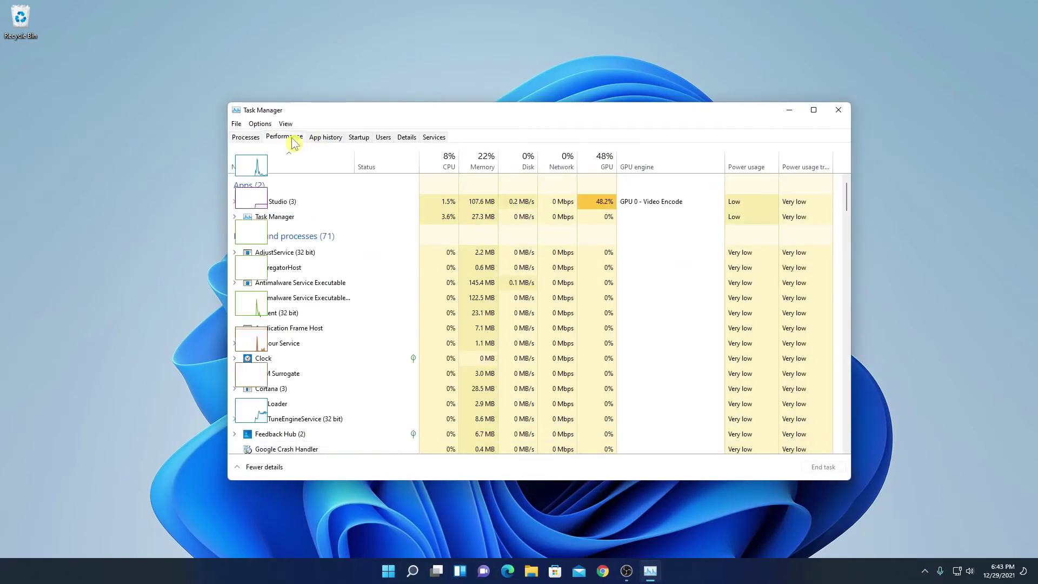
left_click(312, 209)
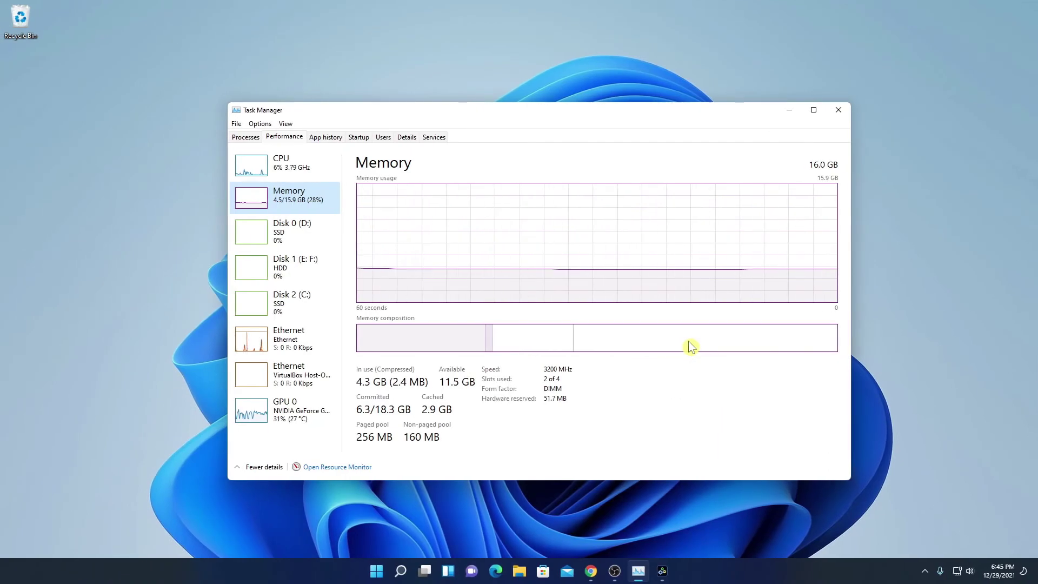
Bring up Gigabyte APP Center, then return to the Gigabyte support page in Chrome.
left_click(662, 571)
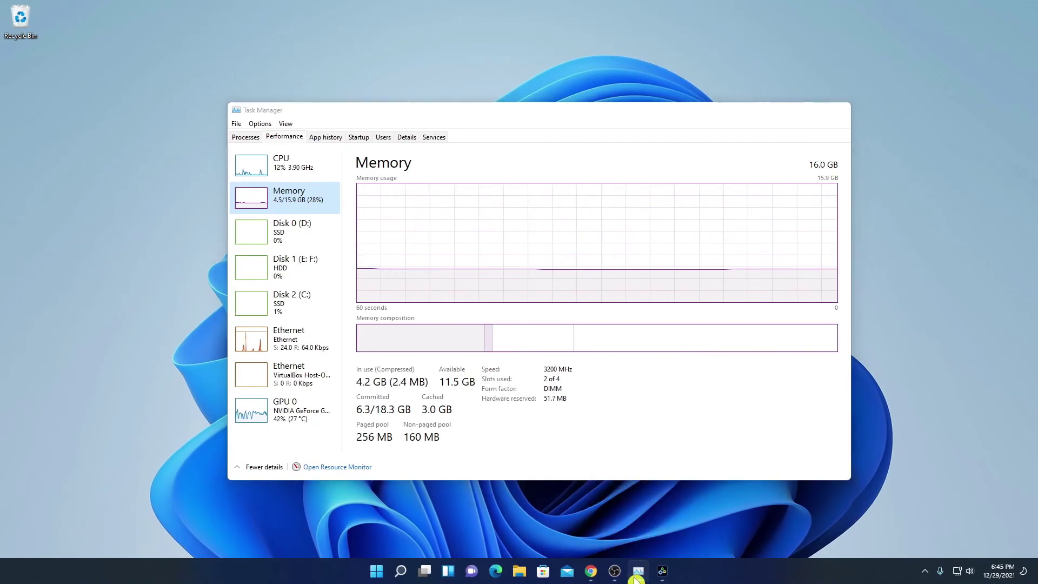
left_click(593, 574)
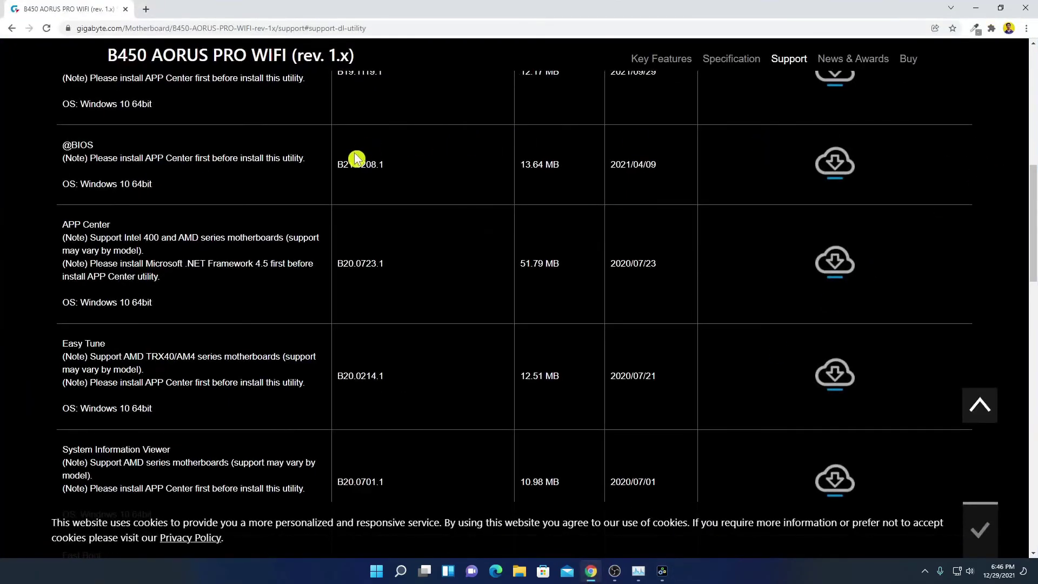